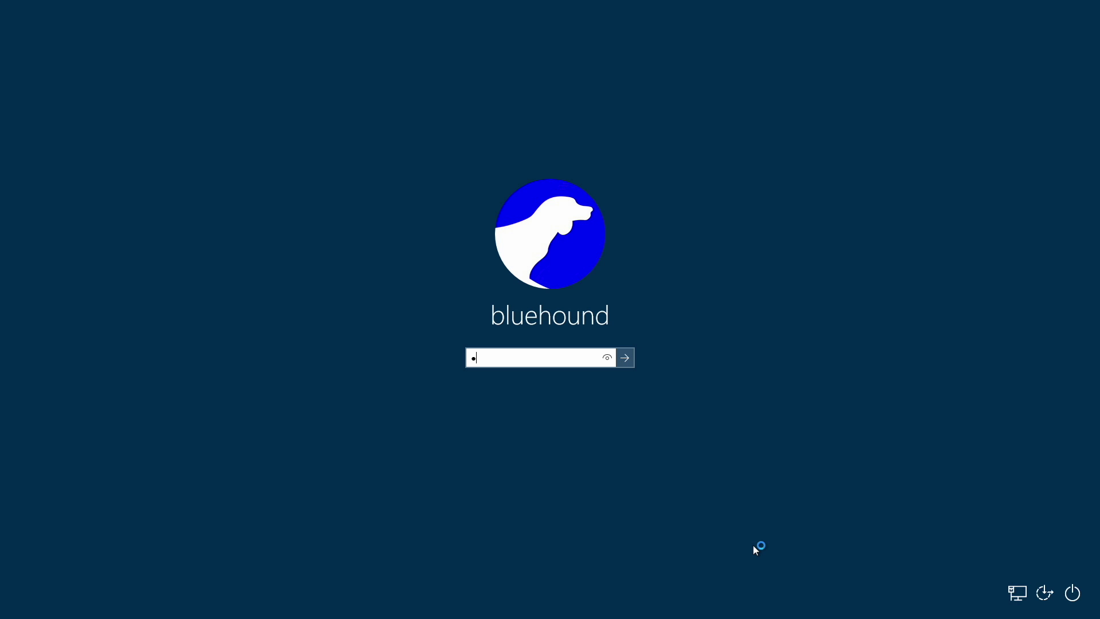
Sign in to Windows with the account password and launch BlueHound from its desktop shortcut.
text(••••••)
key(Return)
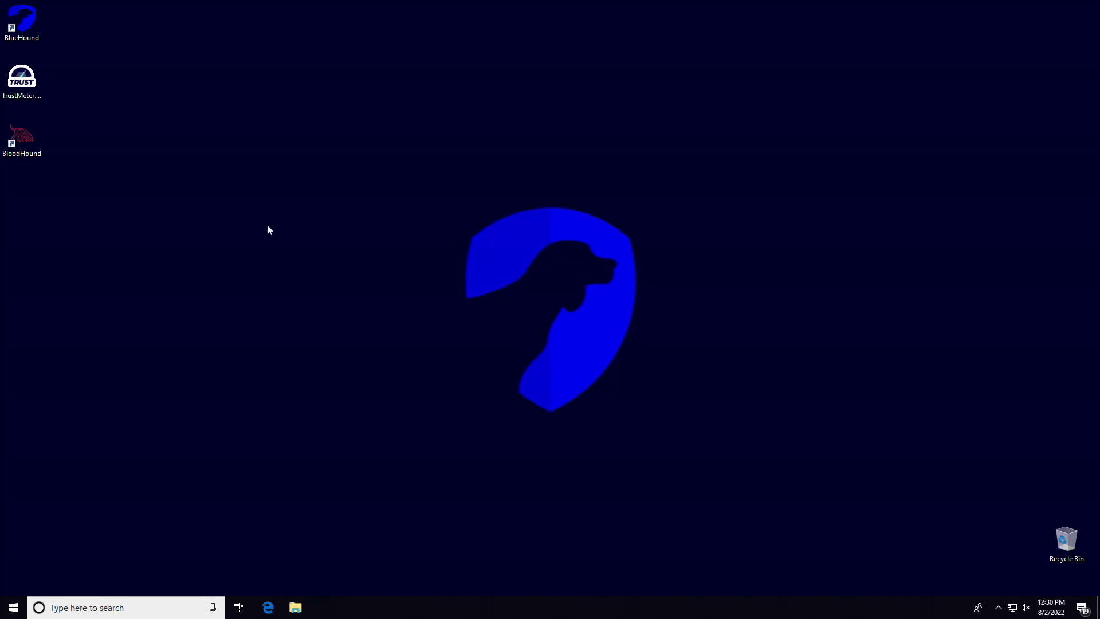
double_click(37, 13)
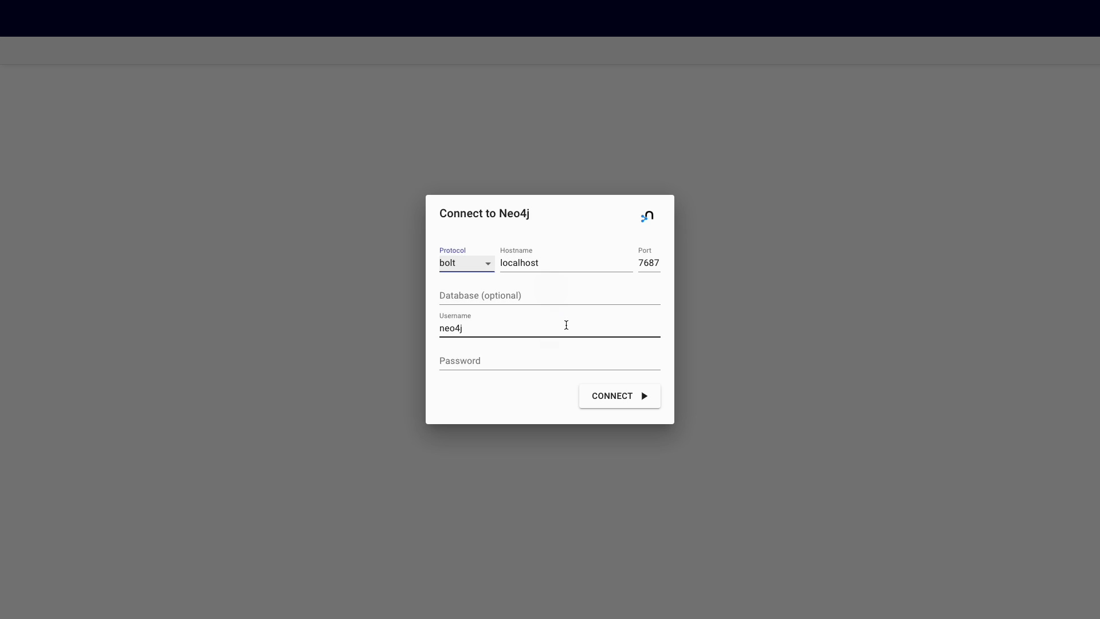
Enter the Neo4j password and connect to the local database on bolt port 7687.
click(540, 356)
text(neo4)
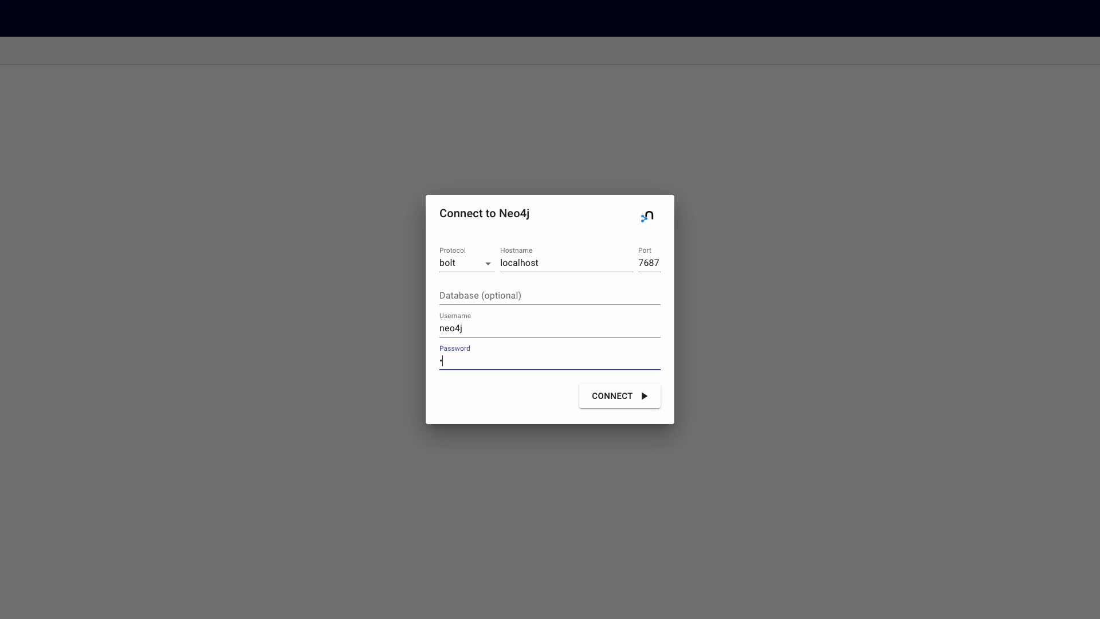
text(j)
key(Return)
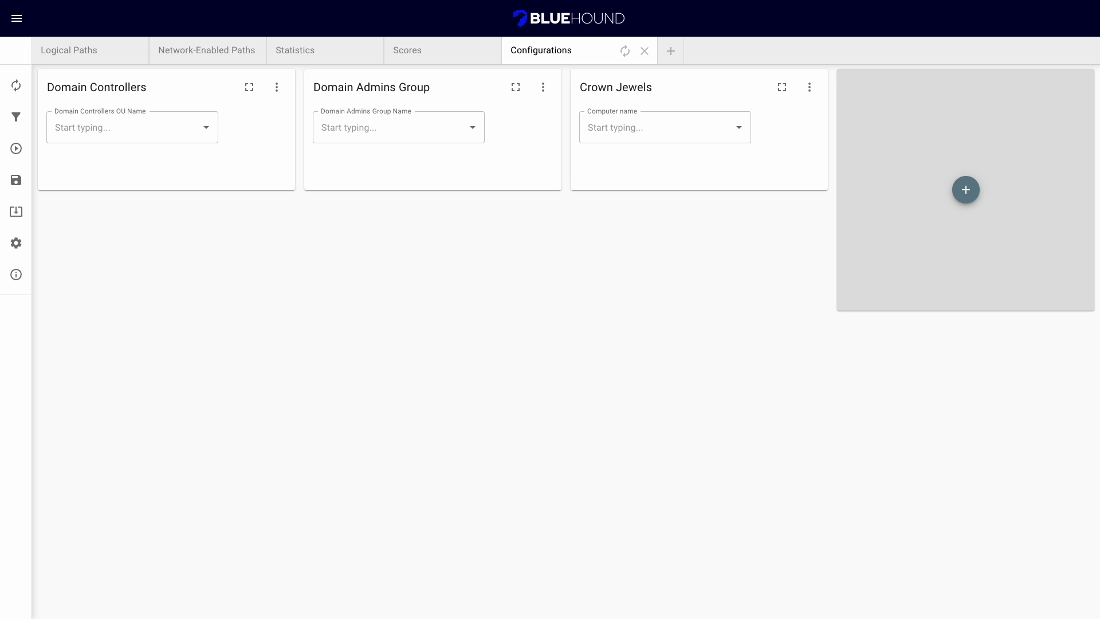
View the Data Import Tools listing SharpHound, ShotHound, vulnerability upload and Cartography collectors, then close it.
click(24, 153)
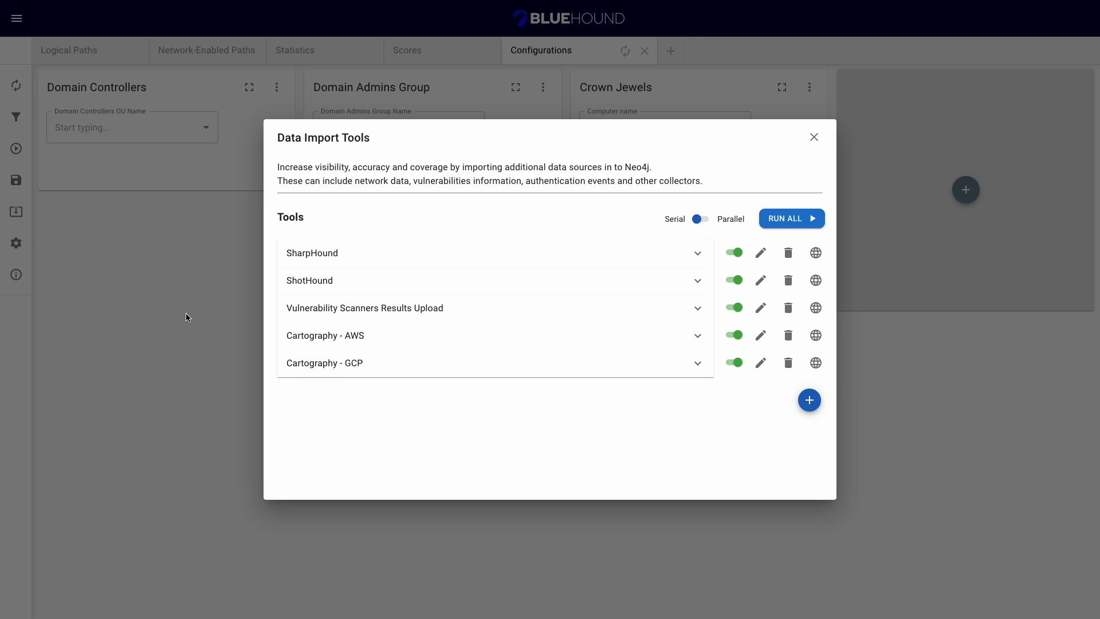
click(167, 218)
click(136, 140)
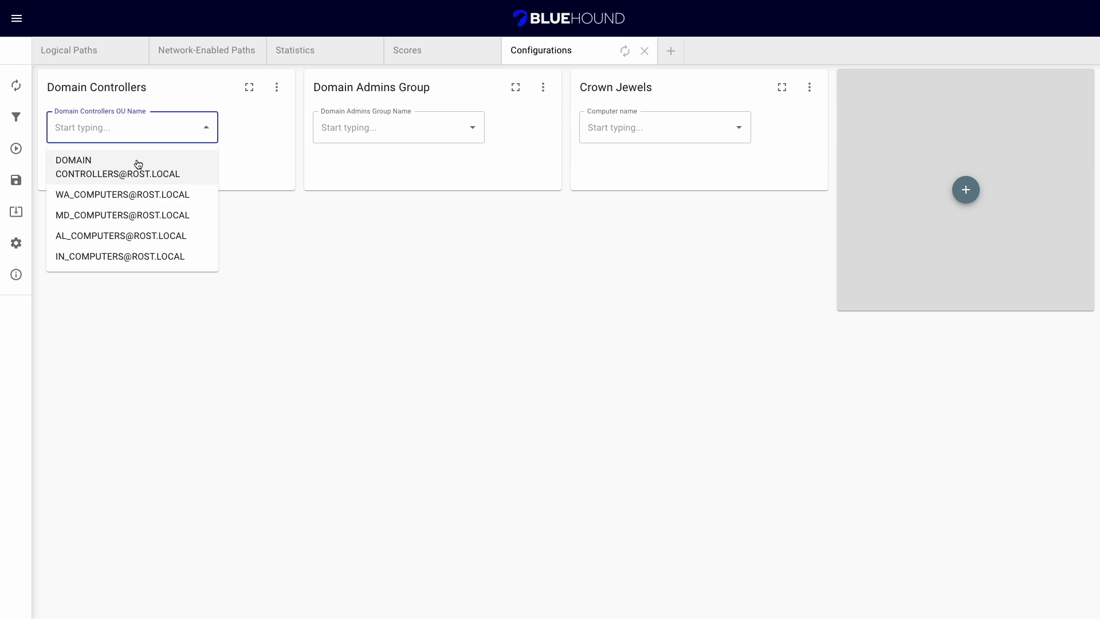
click(136, 165)
click(373, 127)
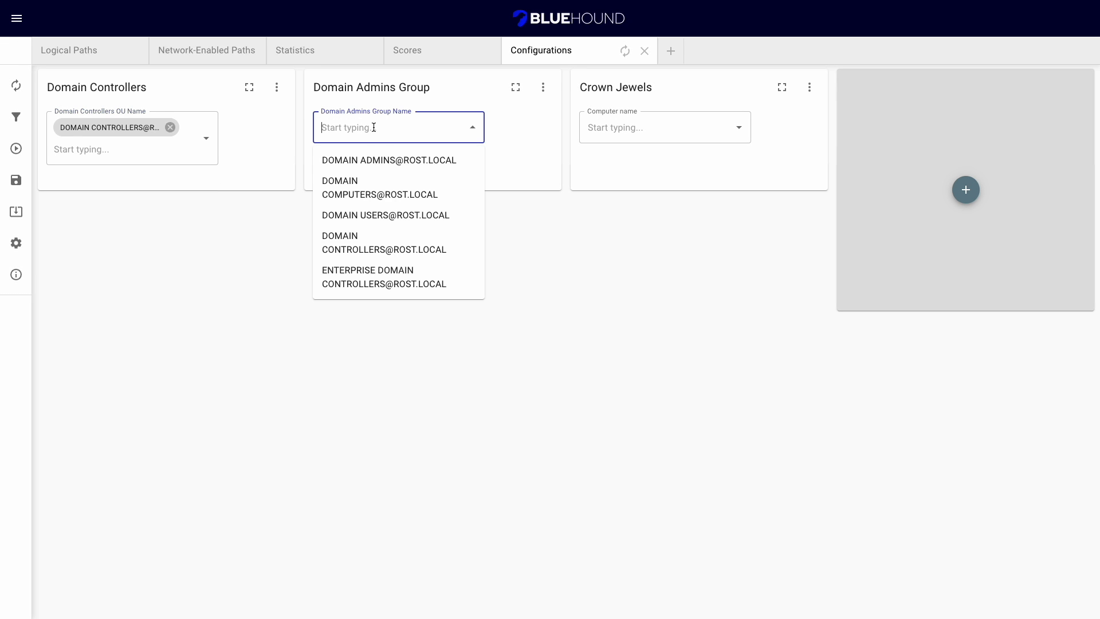
click(386, 158)
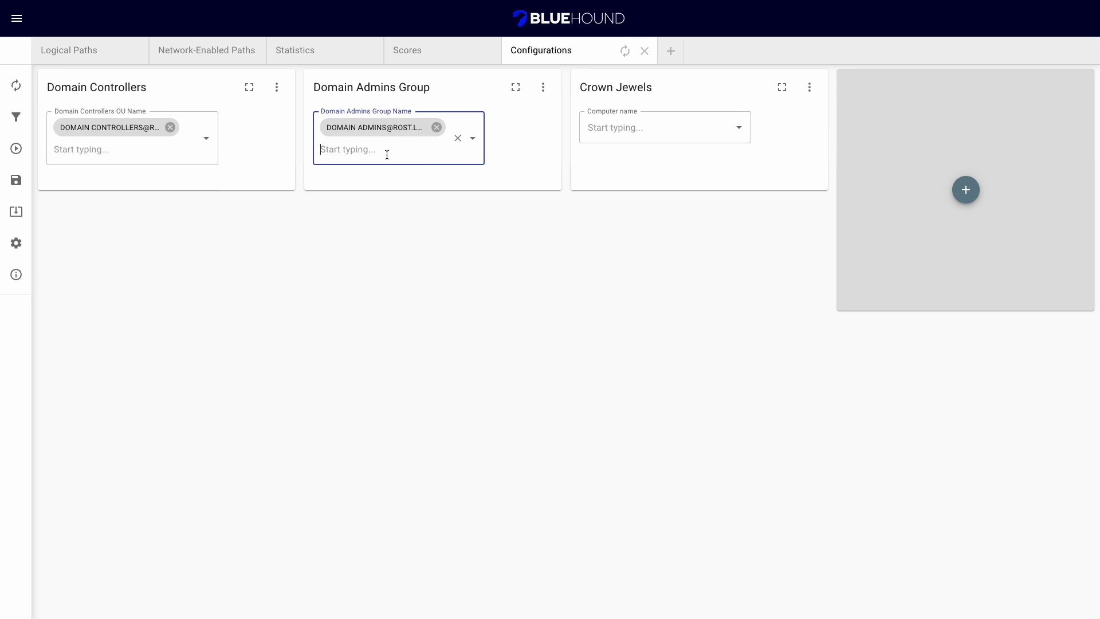
Add COMP00001.ROST.LOCAL and COMP00002.ROST.LOCAL as Crown Jewels.
click(642, 125)
click(645, 161)
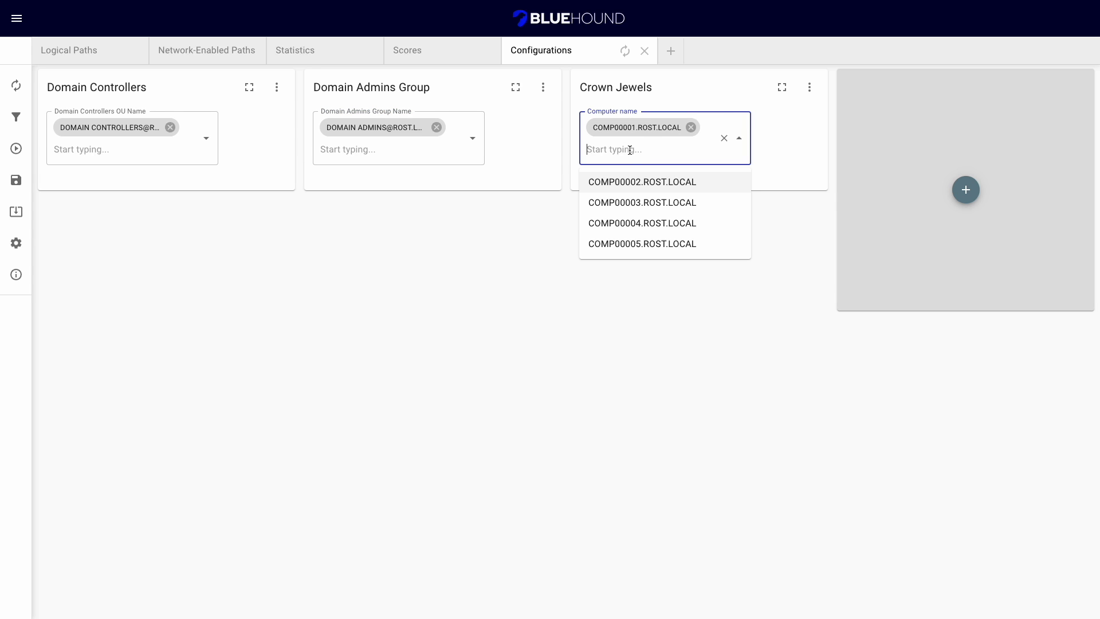
click(643, 181)
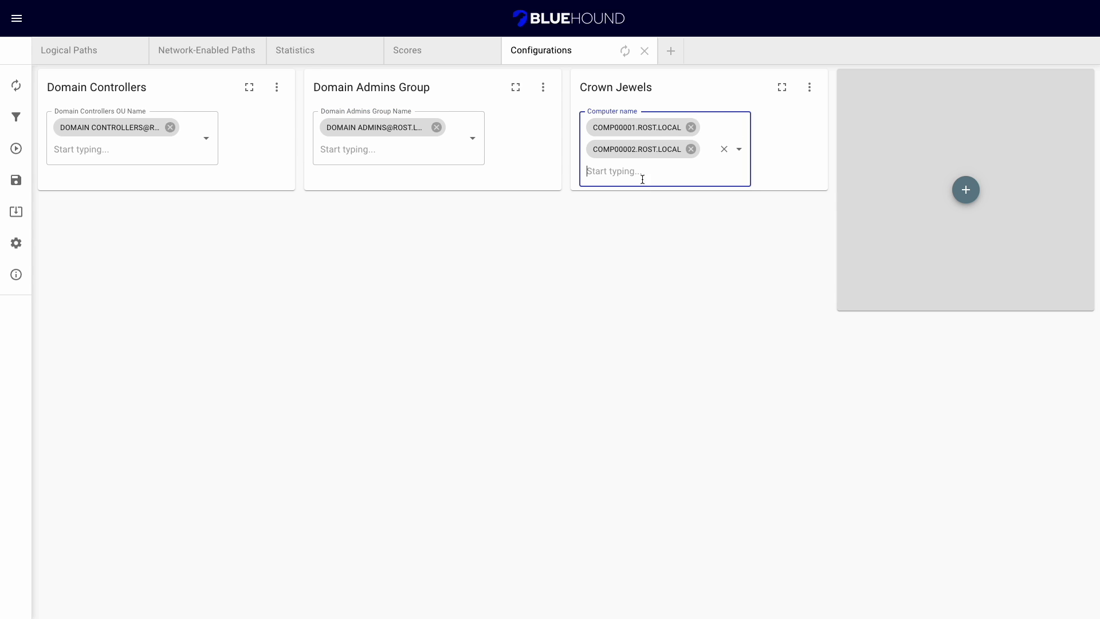
click(590, 230)
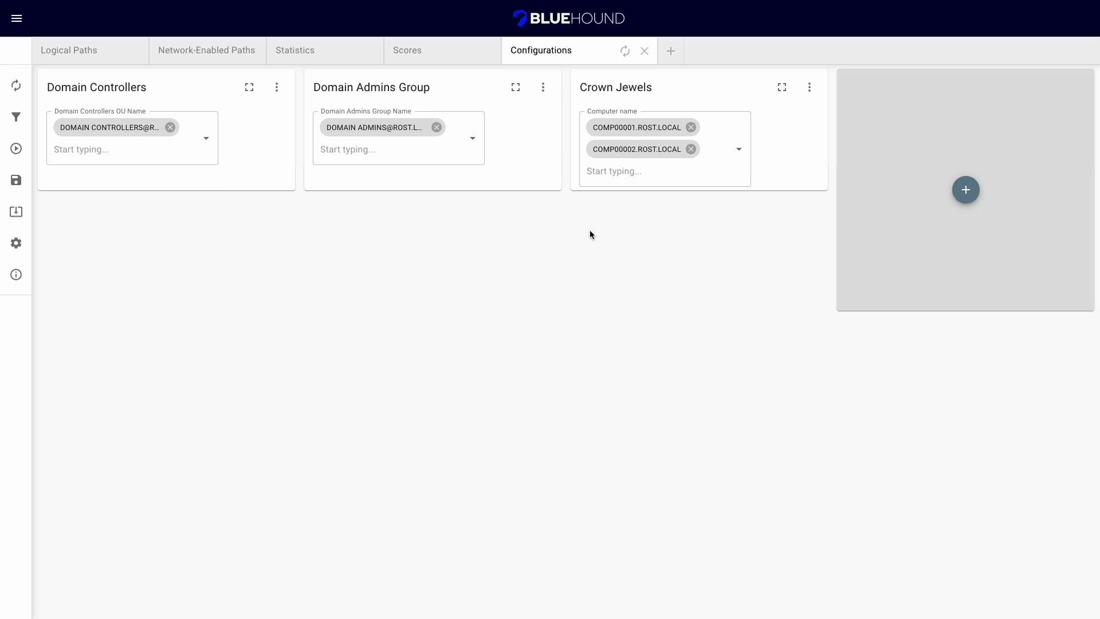
Run the Paths from vulnerable hosts query on the Logical Paths dashboard to render its graph.
click(17, 86)
scroll(408, 191, down, 5)
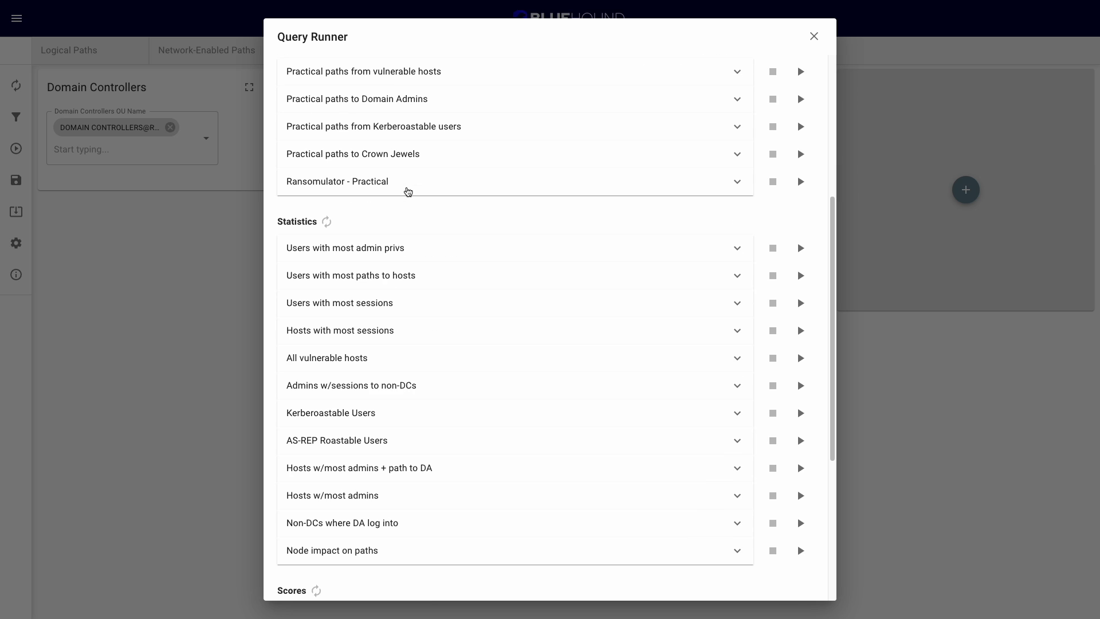
click(195, 288)
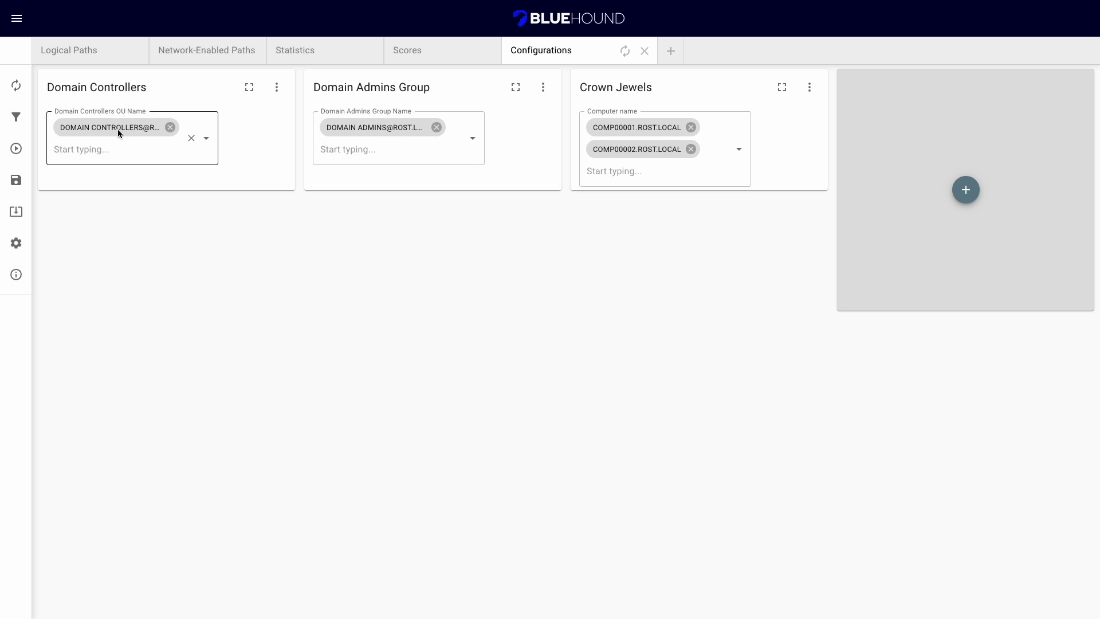
click(86, 61)
click(52, 297)
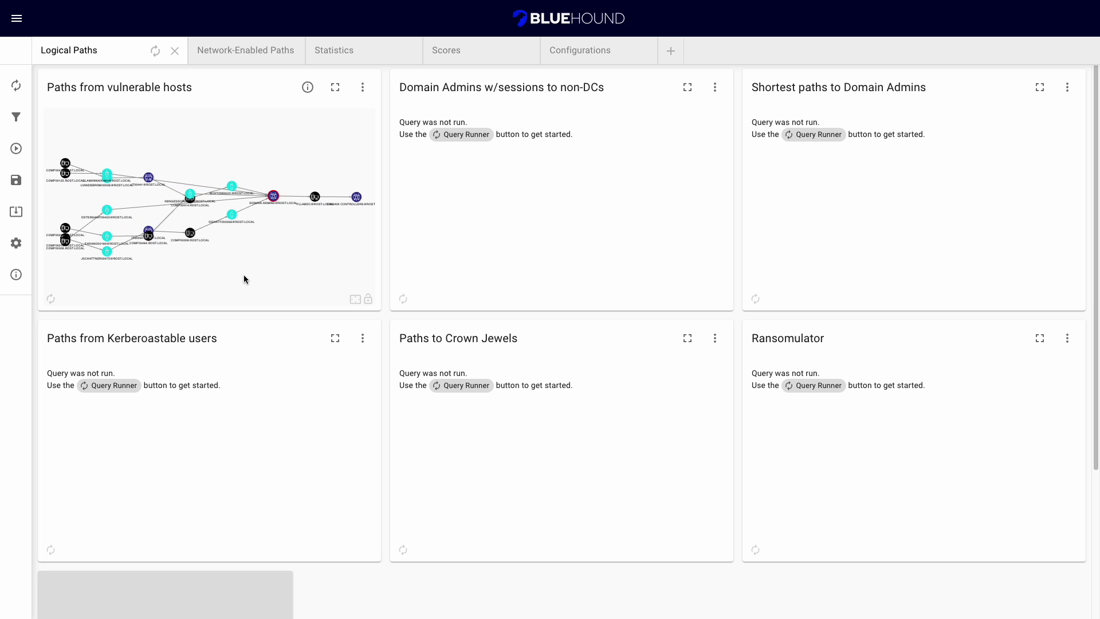
Inspect the vulnerable-hosts card's Cypher query and Edge Filtering options, then go to Network-Enabled Paths.
click(363, 94)
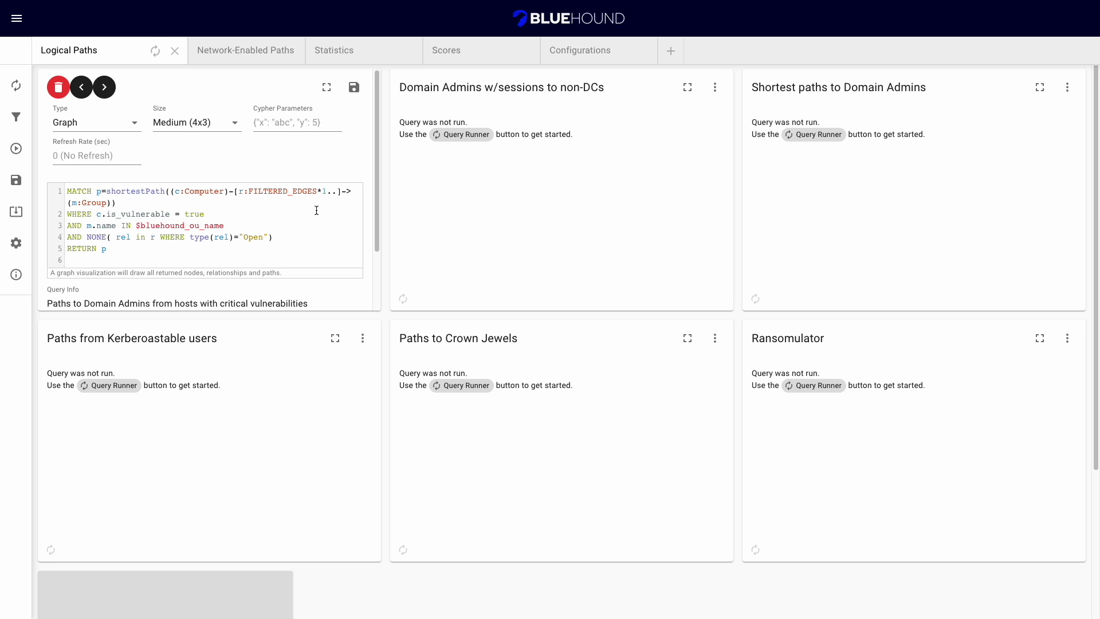
click(20, 118)
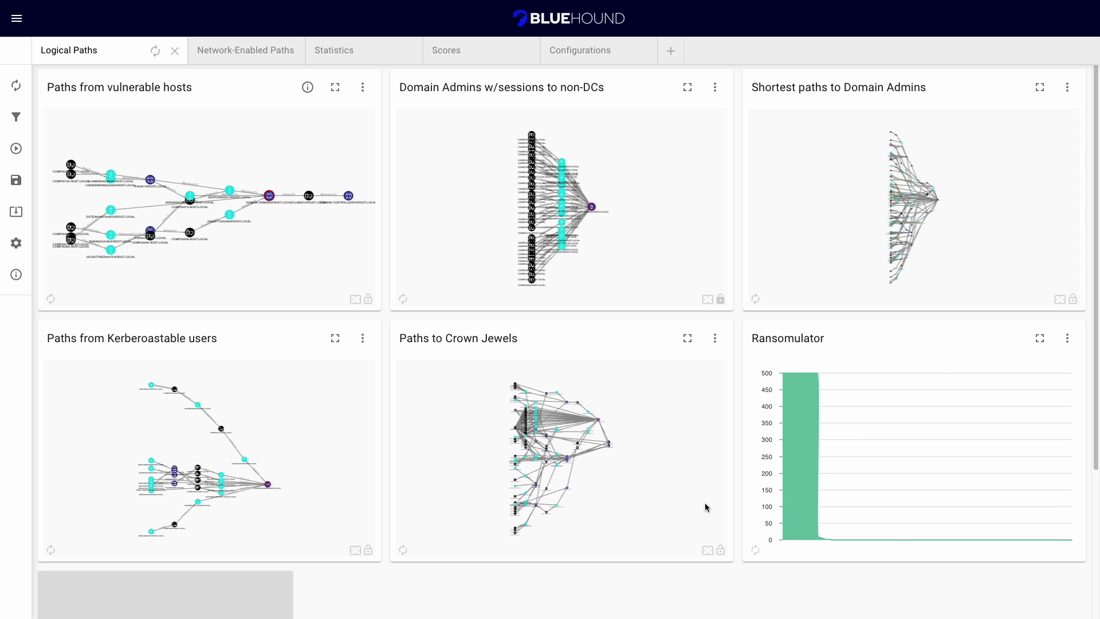
click(262, 55)
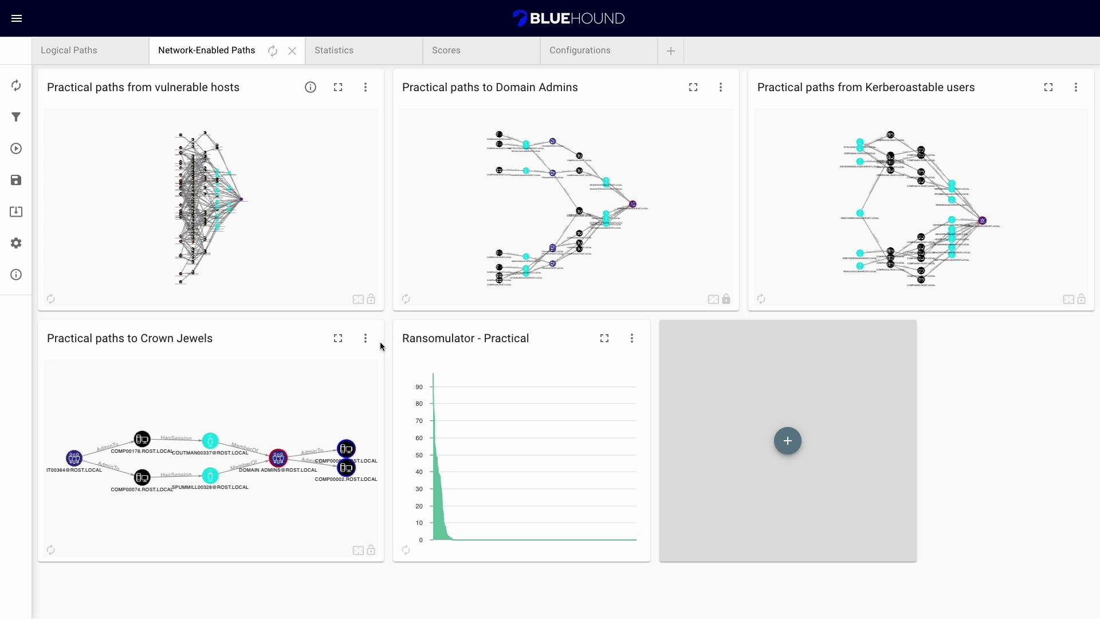
Review the Statistics charts and the Node impact on paths explanation, then move to Scores.
click(379, 53)
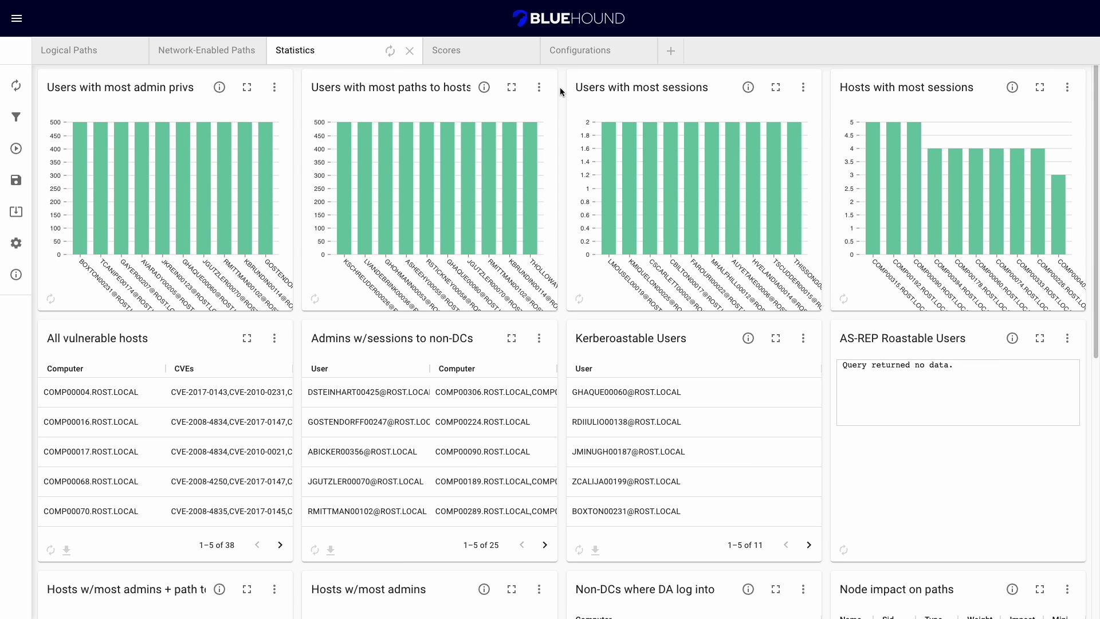
scroll(561, 91, down, 4)
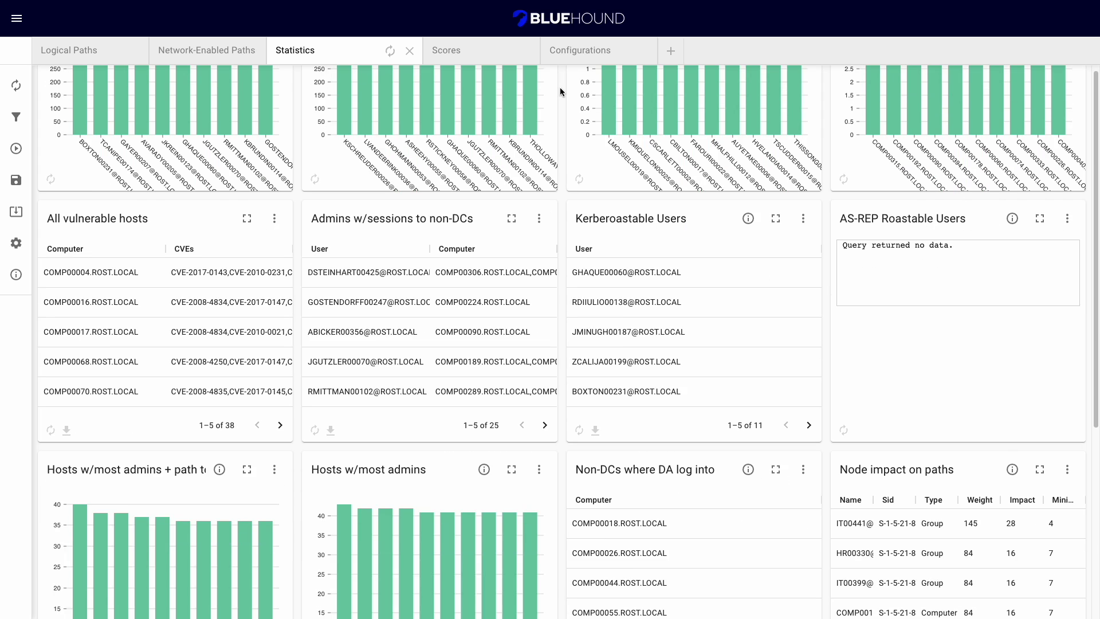
scroll(560, 91, down, 2)
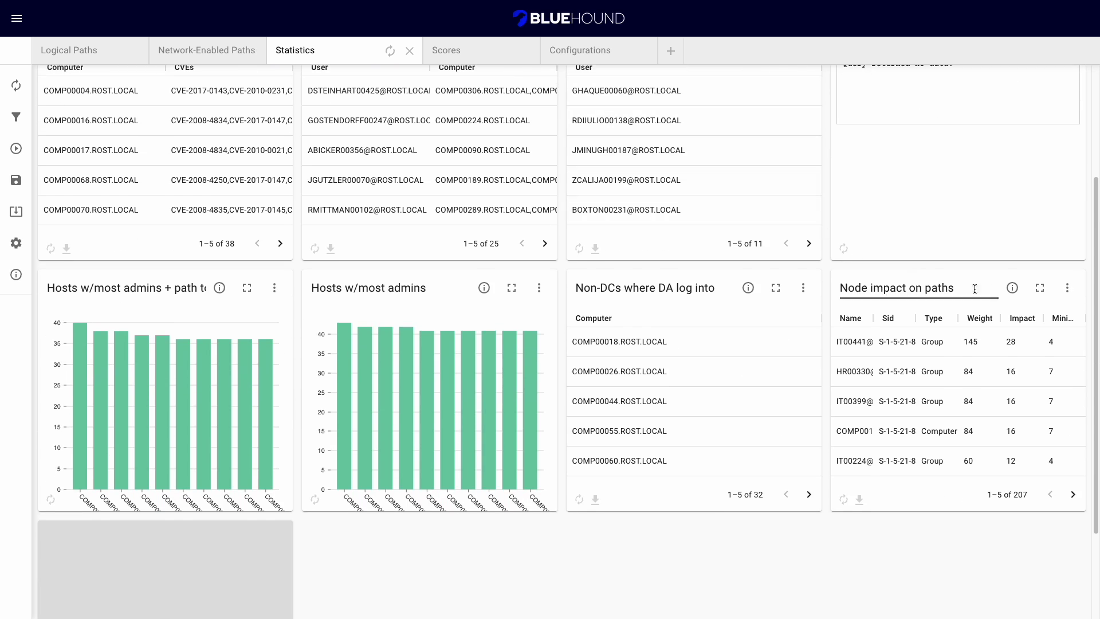
click(1012, 292)
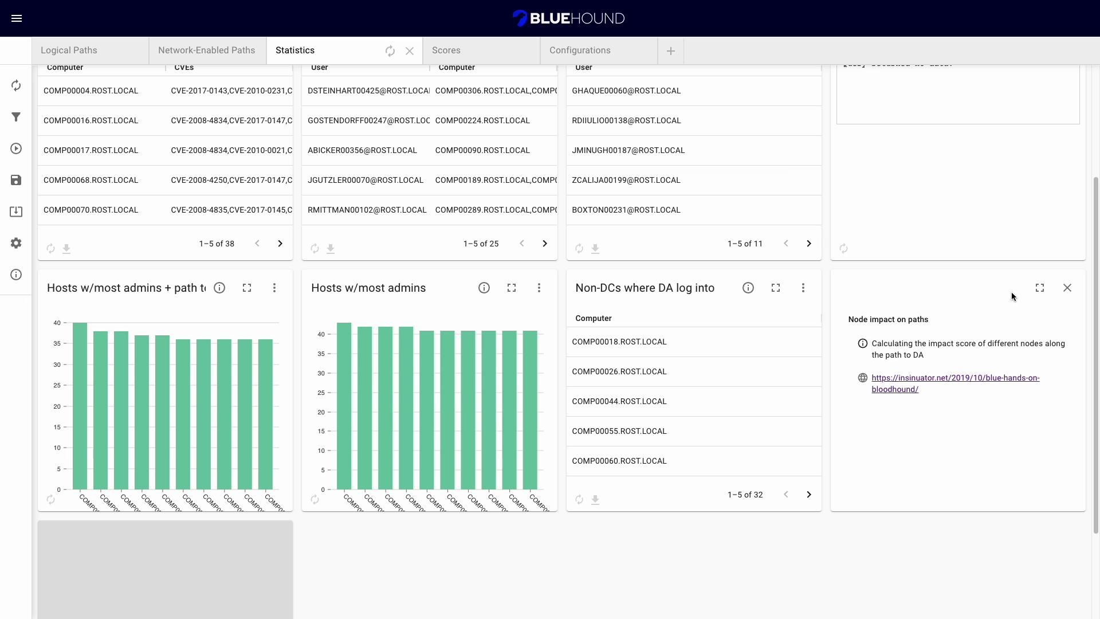
click(1067, 287)
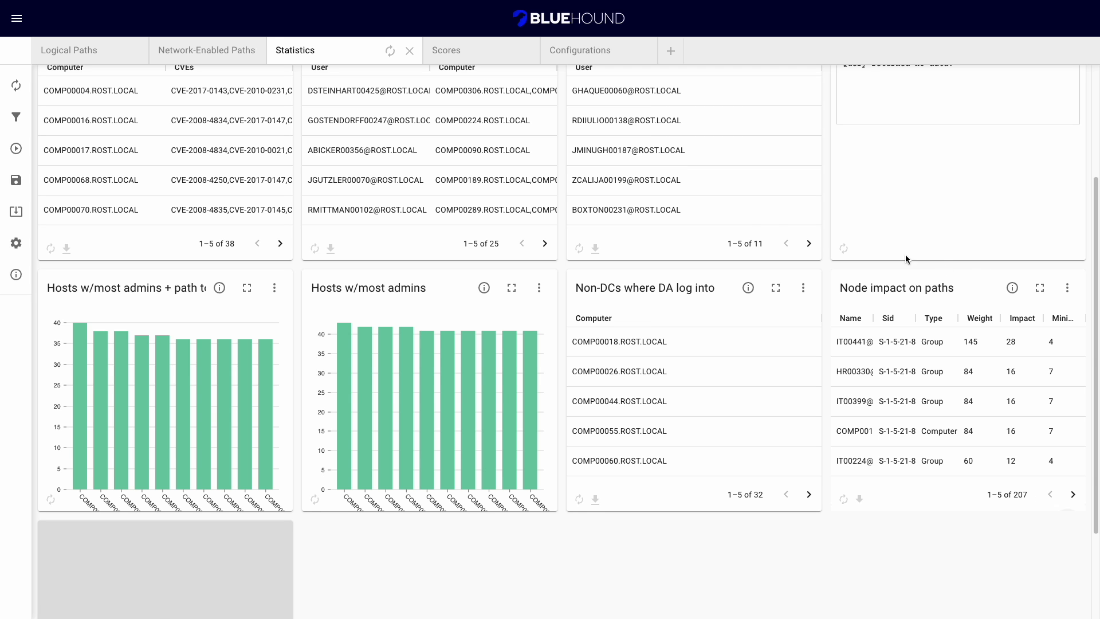
click(500, 52)
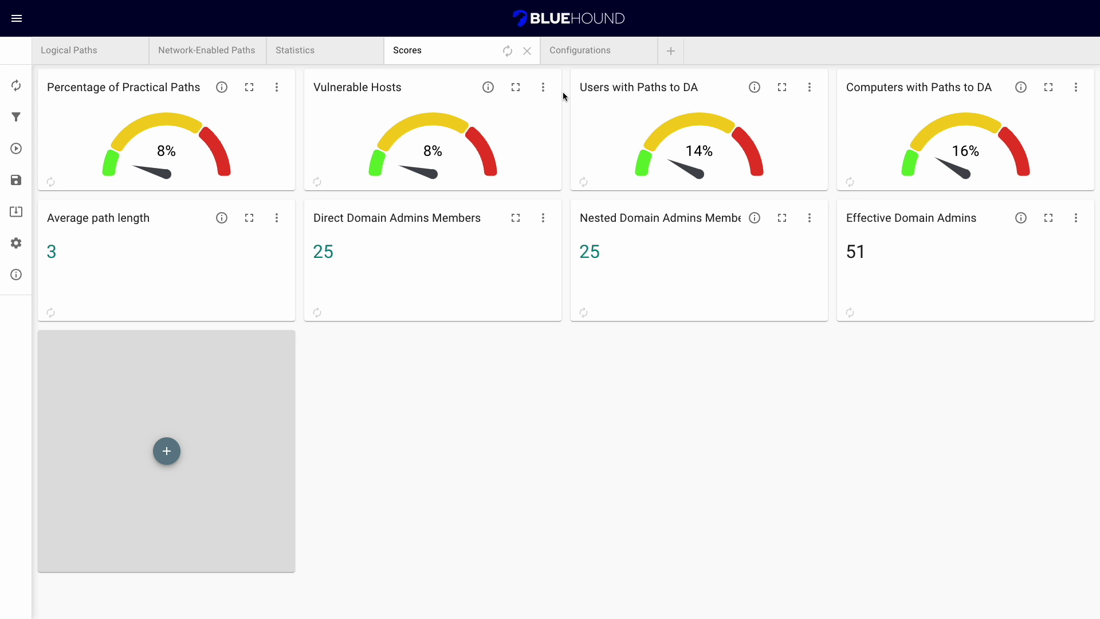
Open the dashboard save dialog, which browses to the BlueHound-win32-x64 folder.
click(15, 181)
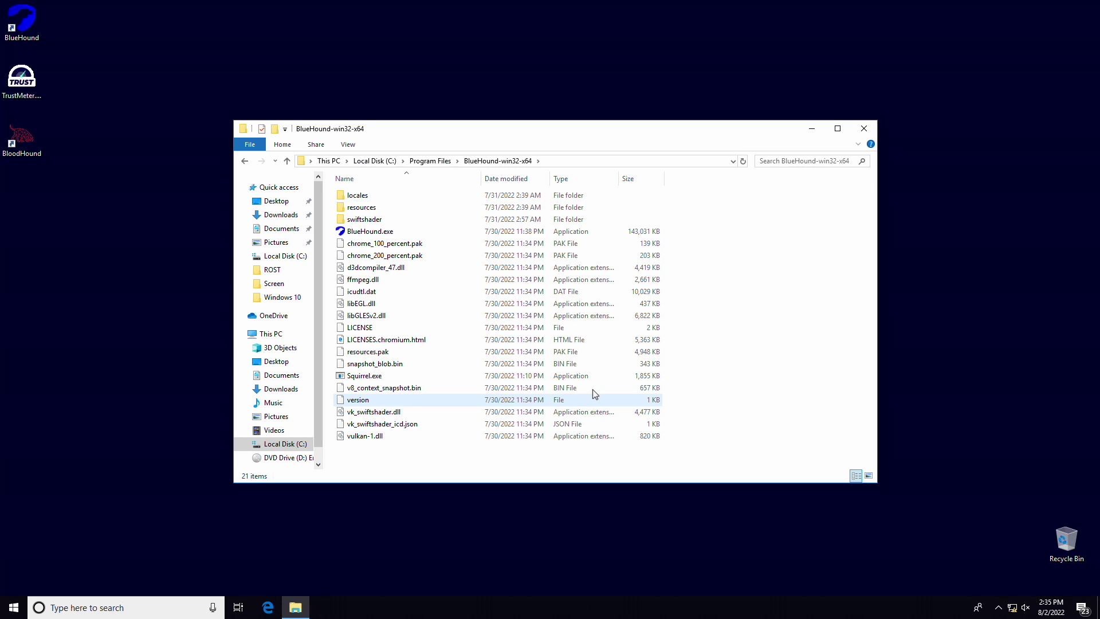
Browse into resources\app\public inside the BlueHound-win32-x64 folder.
double_click(360, 209)
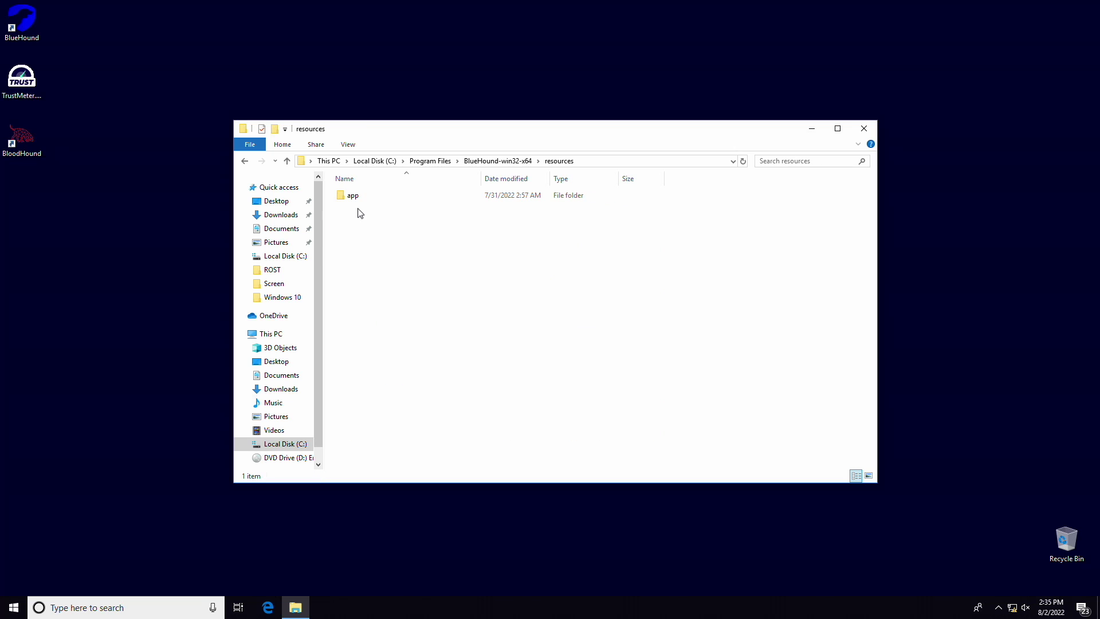
double_click(353, 201)
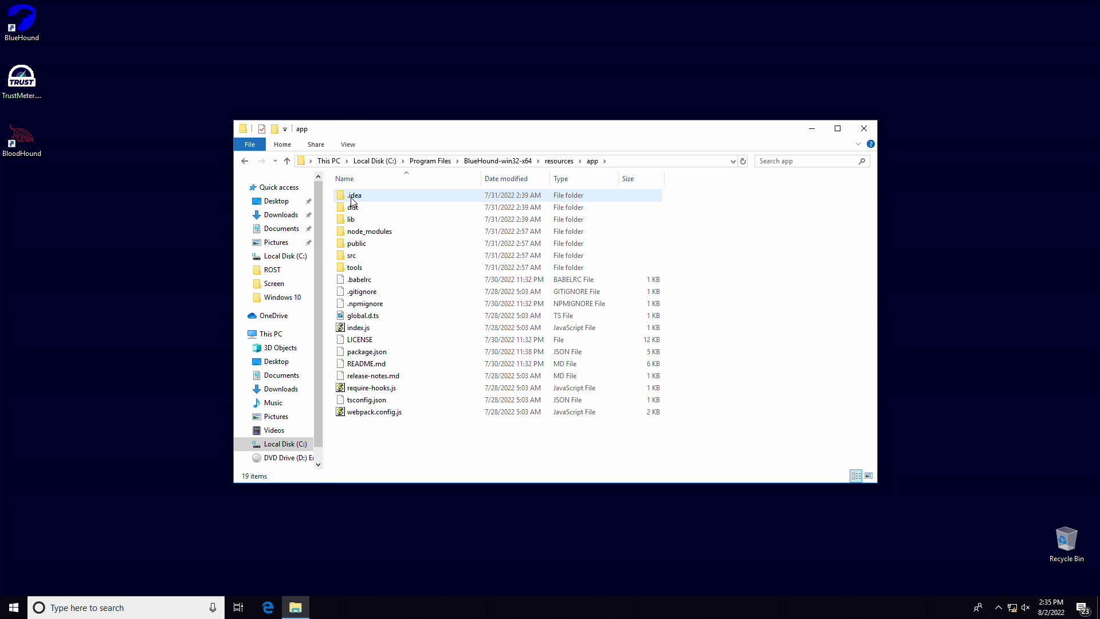
double_click(357, 245)
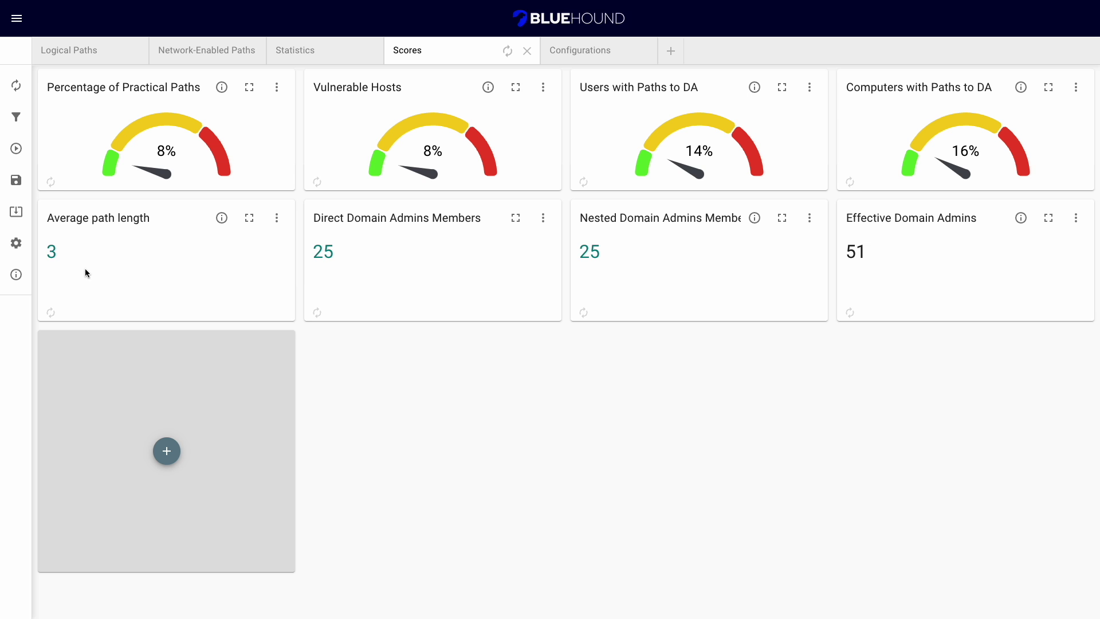
Open BlueHound Settings showing a 120-second maximum query time and 1000-row limit.
click(12, 243)
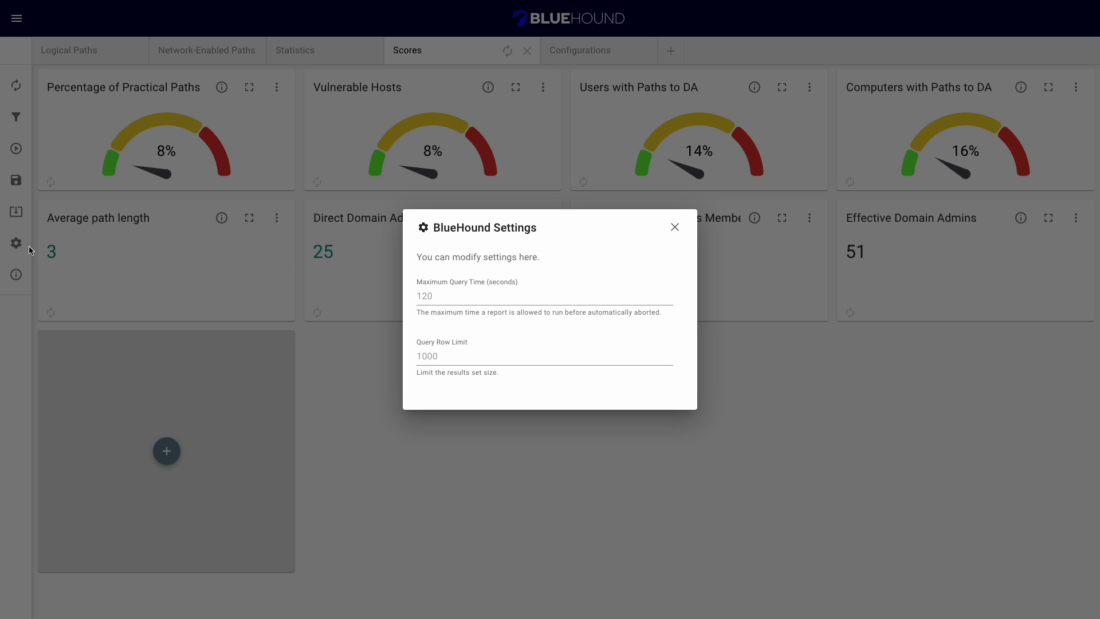